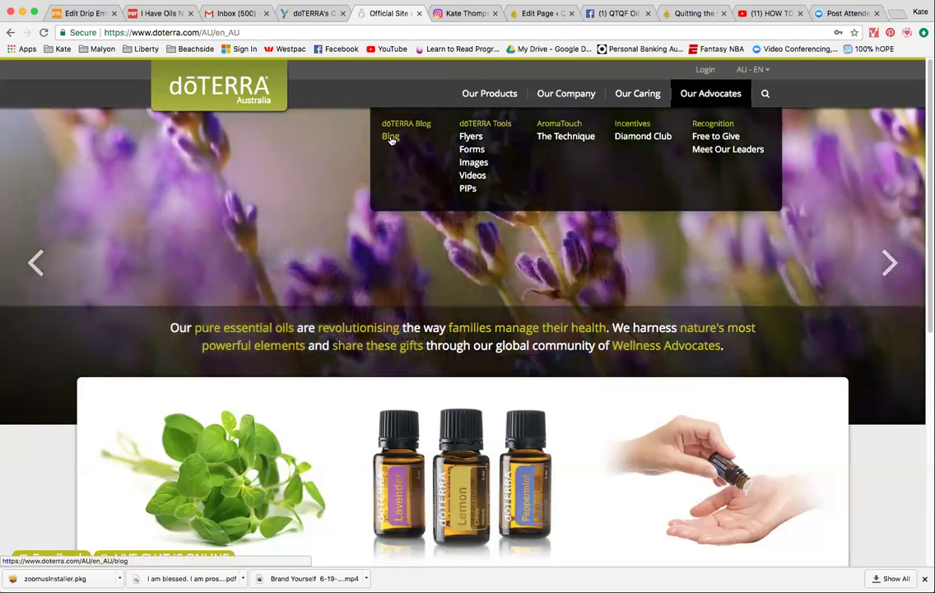
Log in to the doTERRA Australia site with the saved member ID and password
click(705, 70)
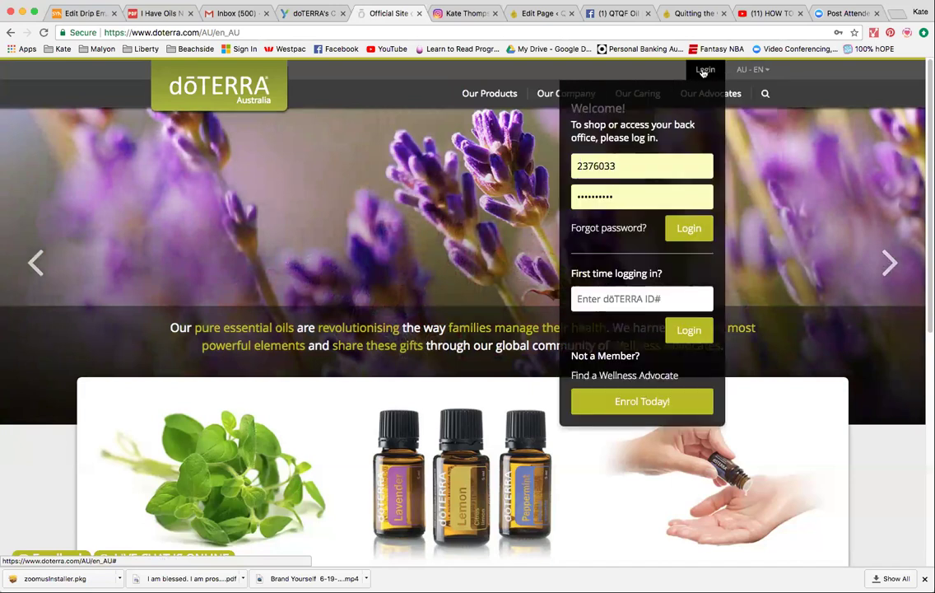
click(681, 166)
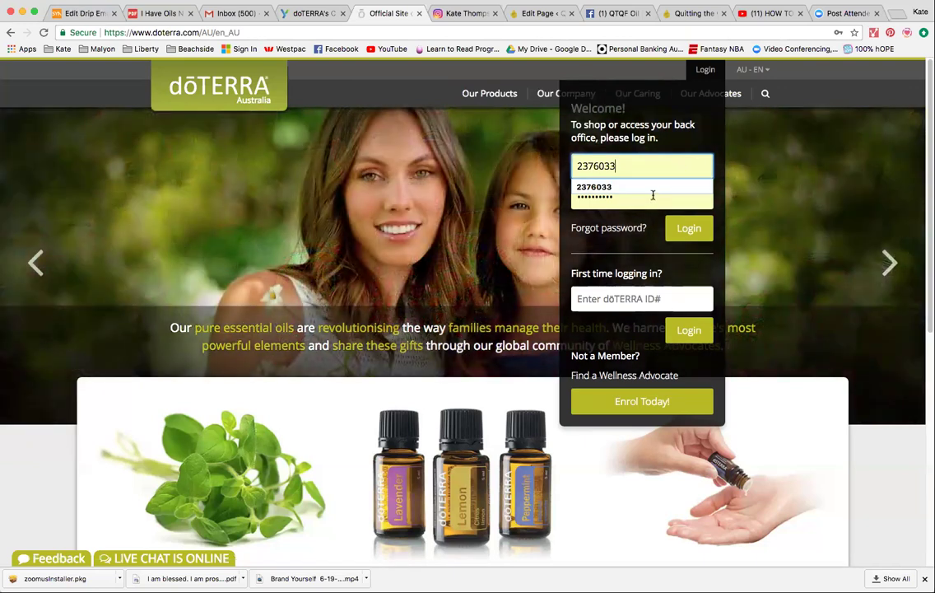
click(651, 199)
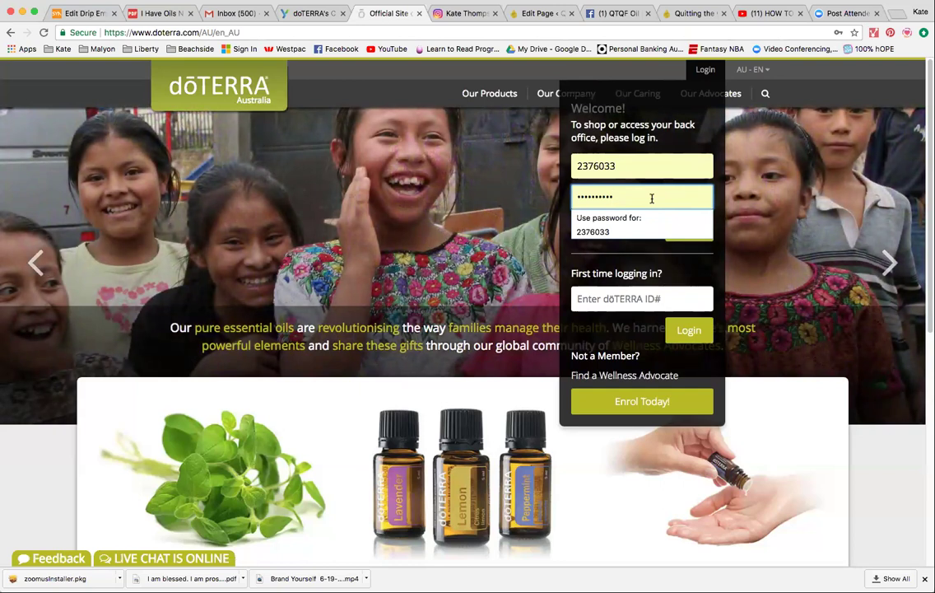
click(653, 253)
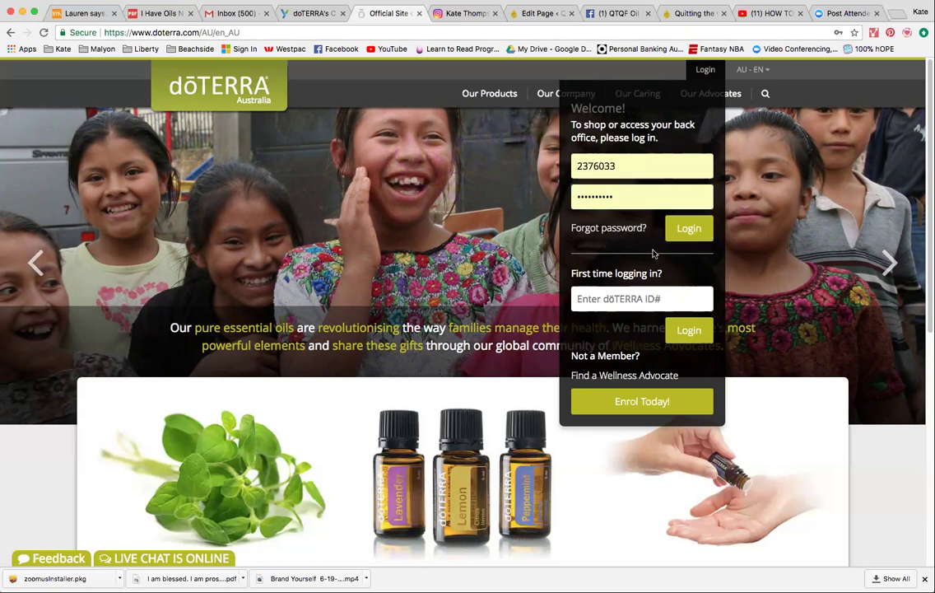
click(688, 230)
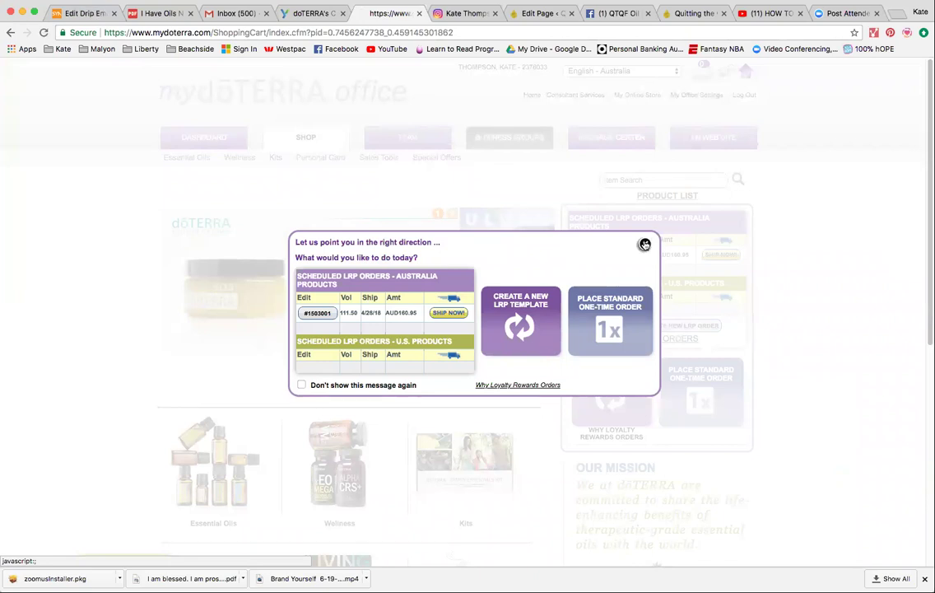
Close the 'Let us point you in the right direction' popup and scroll down to the shop's category tiles
click(645, 245)
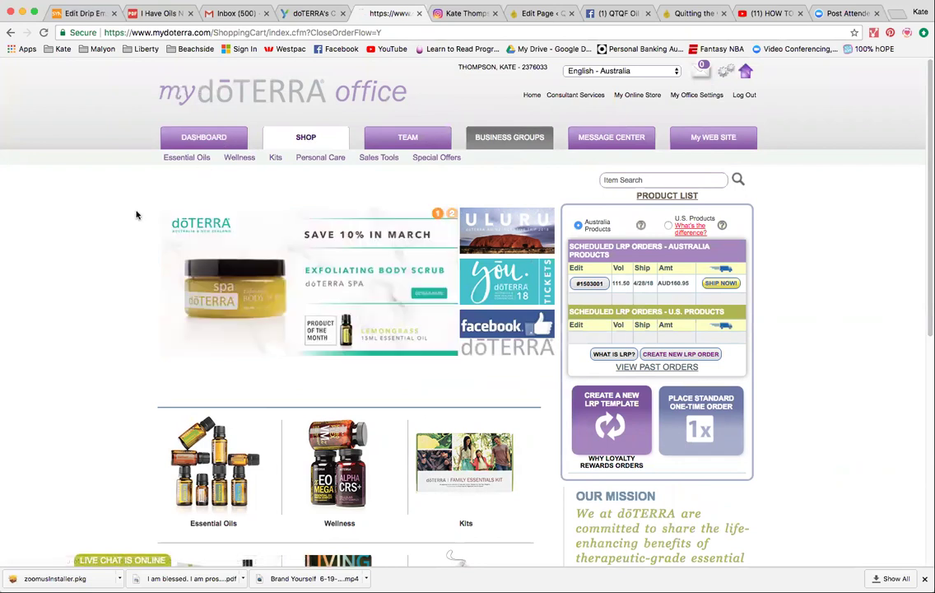
scroll(137, 215, down, 1)
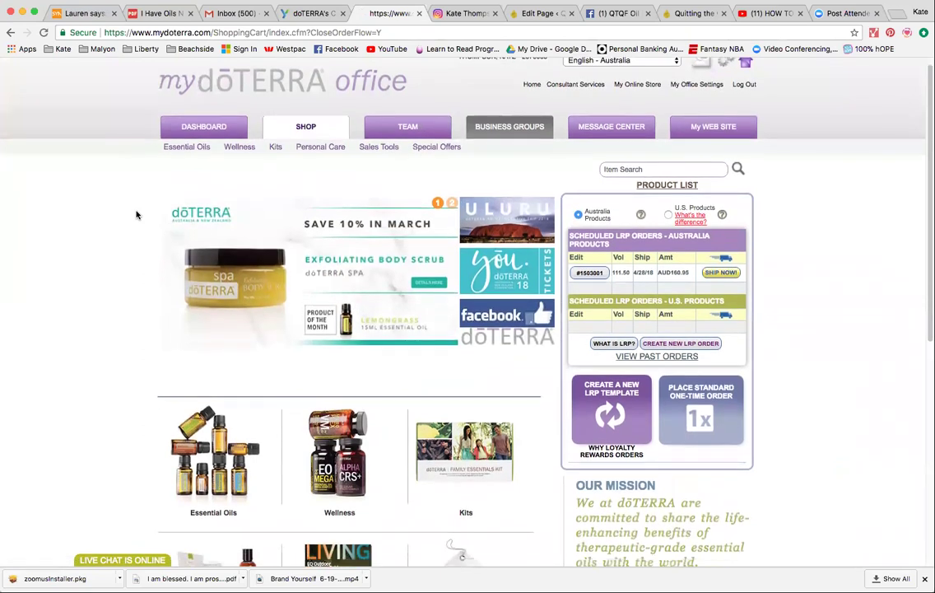
scroll(137, 215, down, 1)
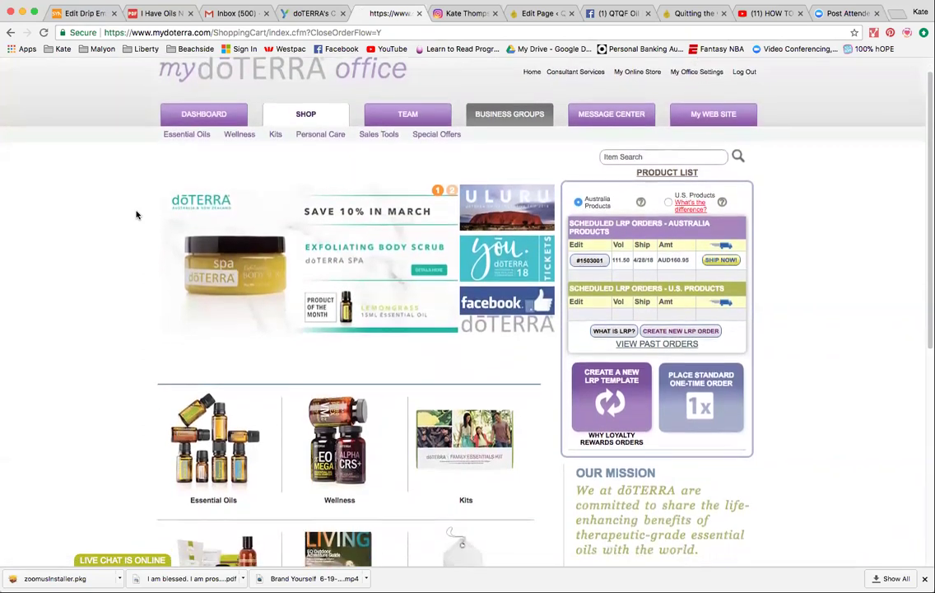
scroll(136, 215, down, 2)
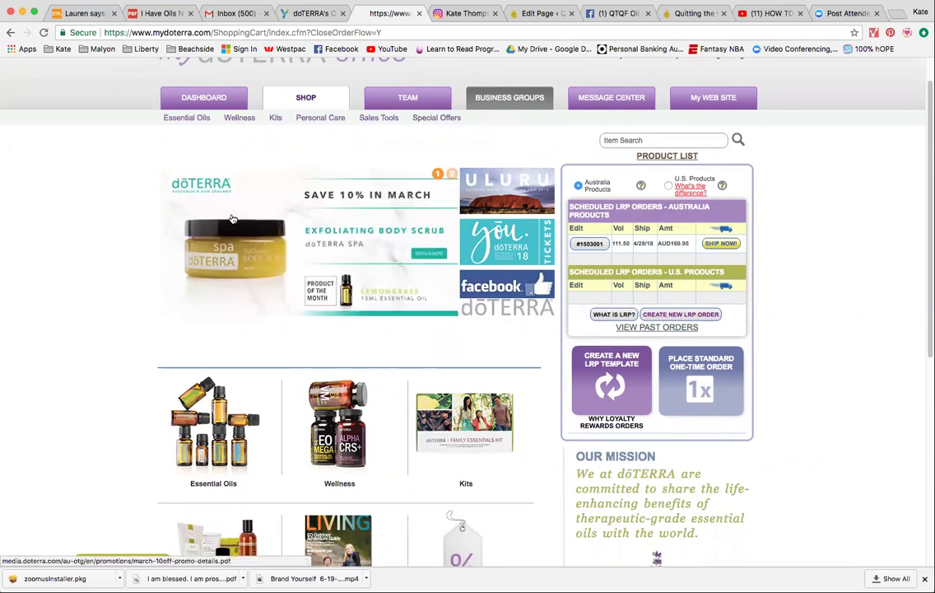
scroll(118, 267, down, 2)
scroll(118, 266, down, 3)
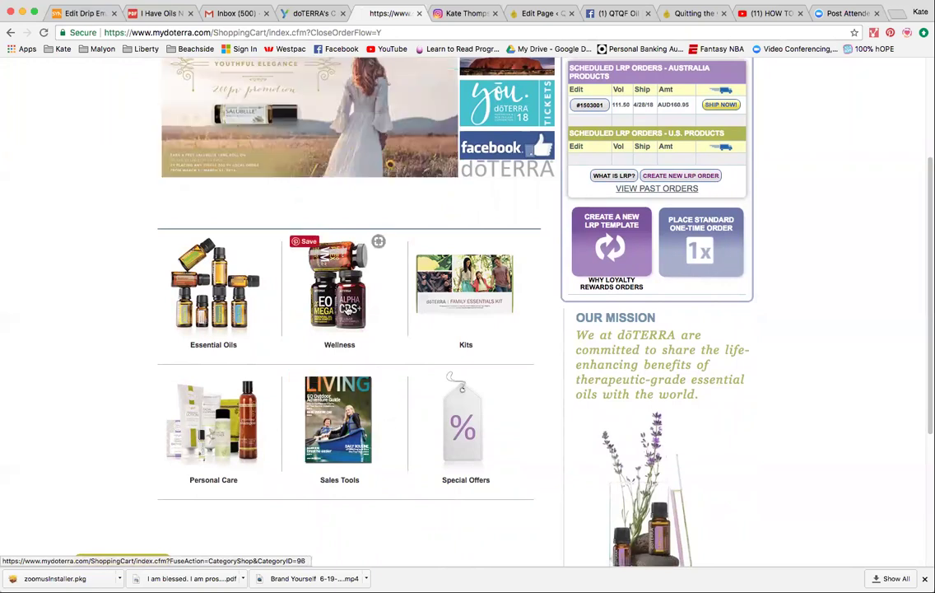
Open the Essential Oils category, then its Single Oils listing
mouse_move(214, 284)
click(214, 297)
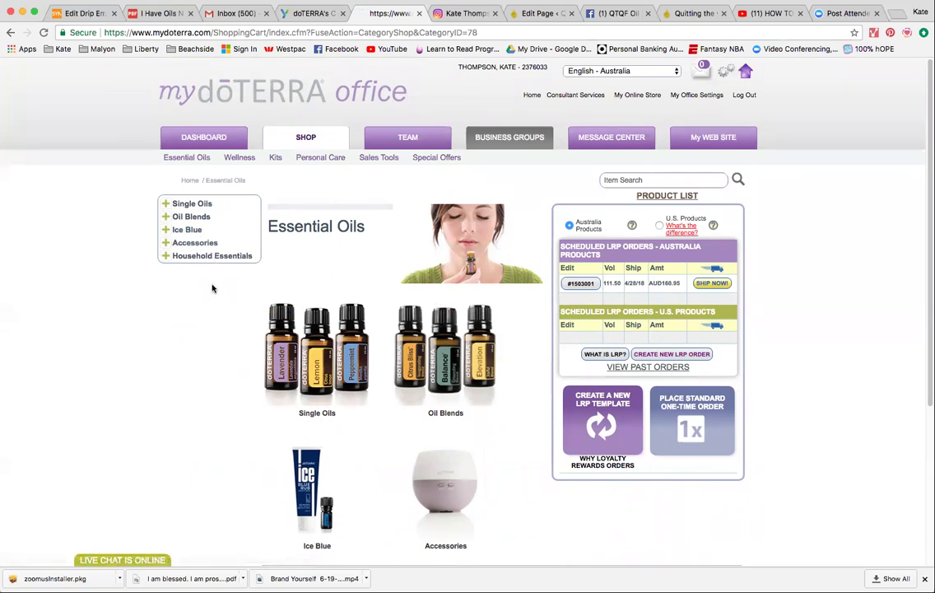
scroll(196, 341, down, 2)
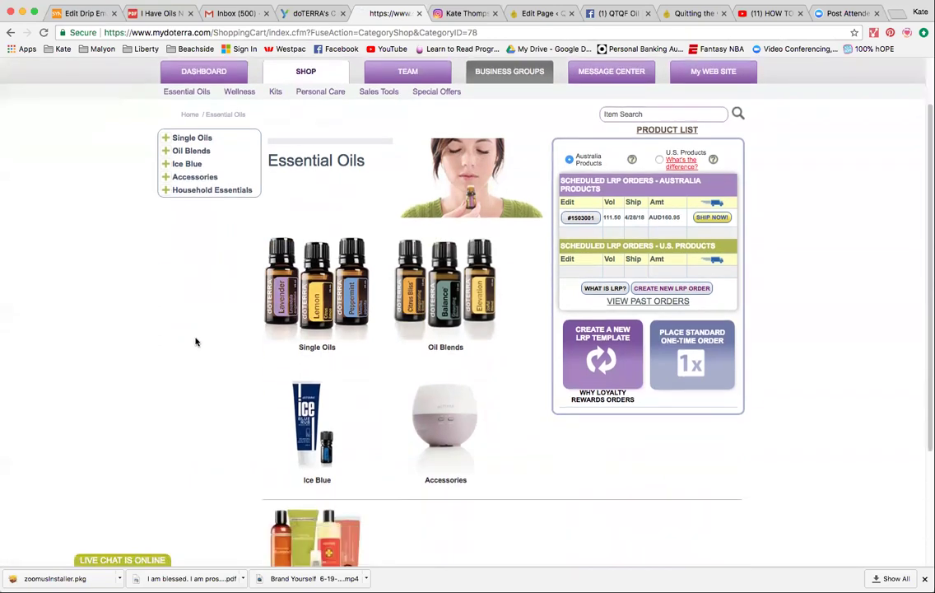
scroll(196, 342, down, 2)
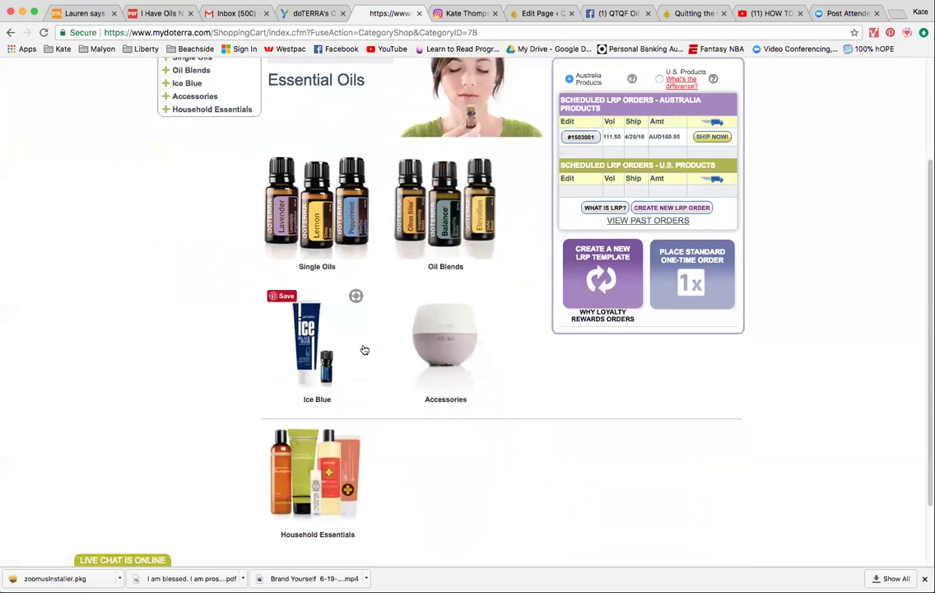
click(319, 221)
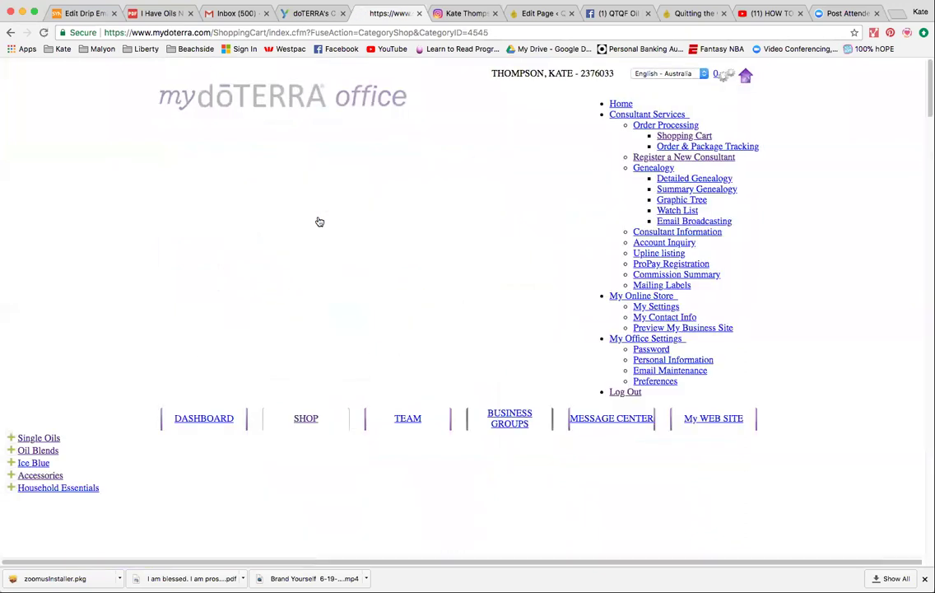
Reload the Single Oils page and open the Bergamot product from the list
click(42, 33)
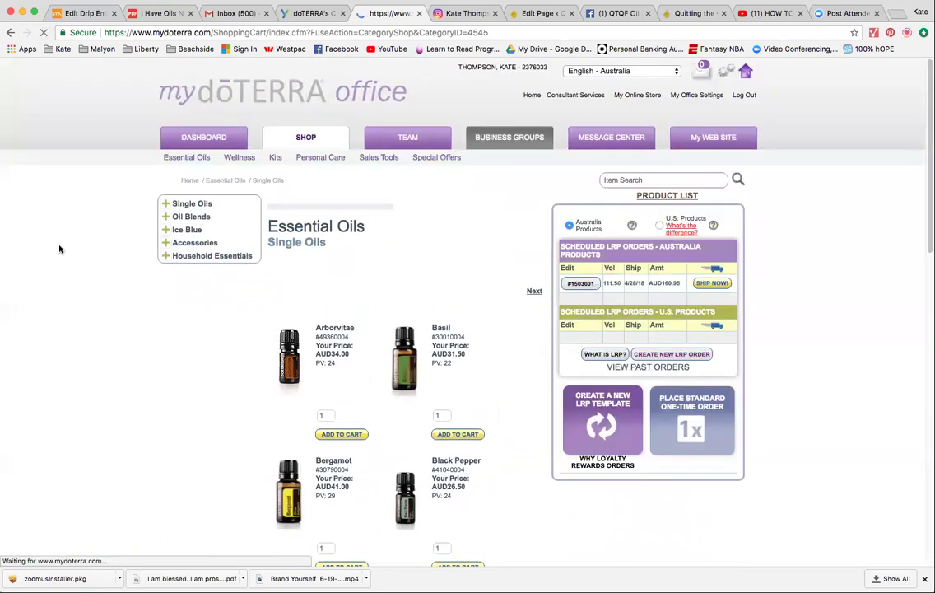
scroll(104, 358, down, 1)
scroll(104, 358, down, 2)
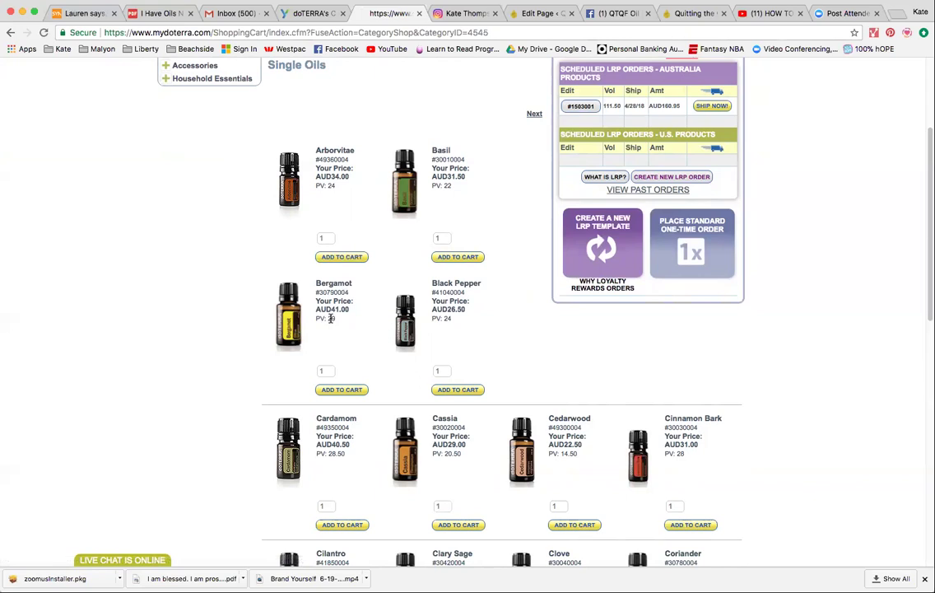
click(332, 285)
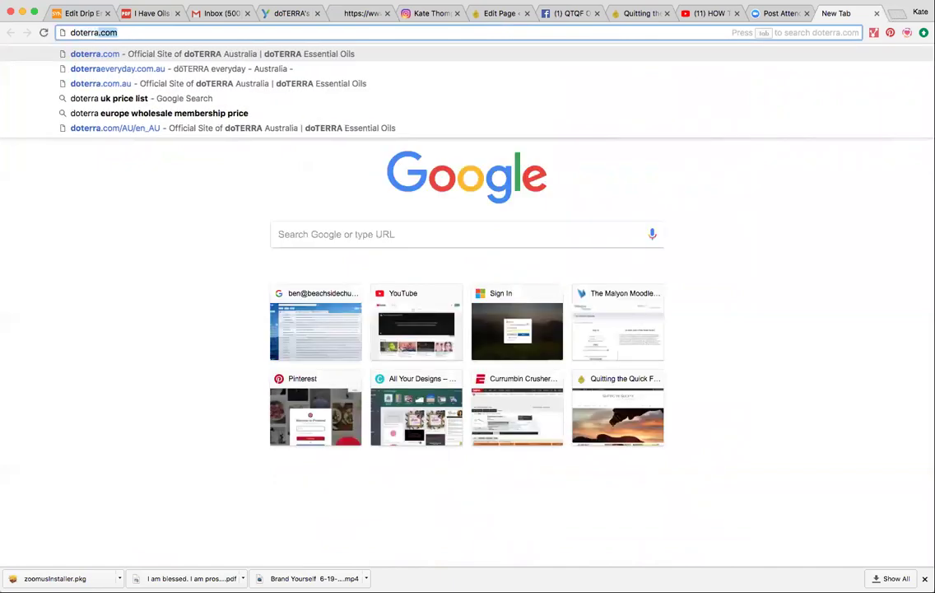
Go to doterra.com in the new browser tab
text(.com)
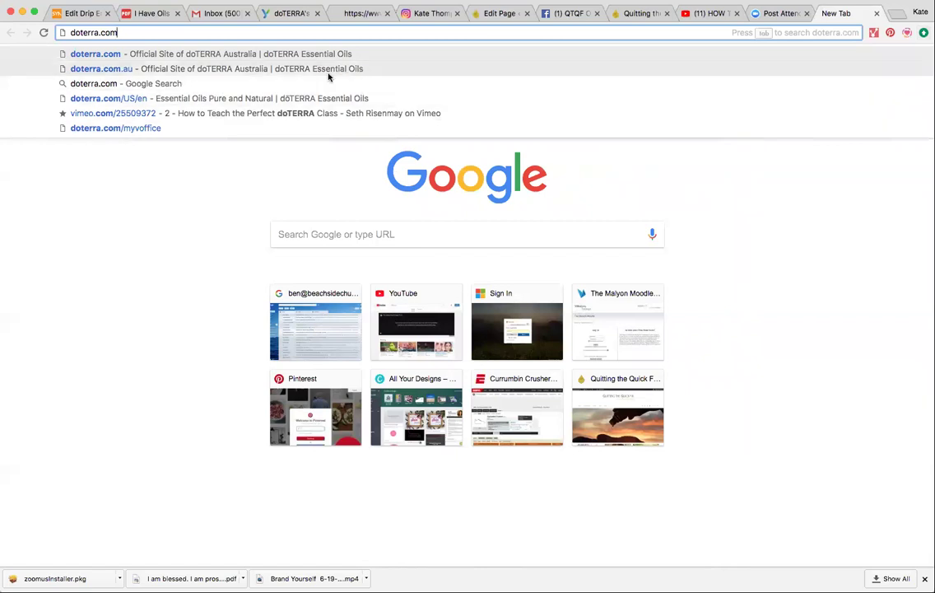
click(253, 98)
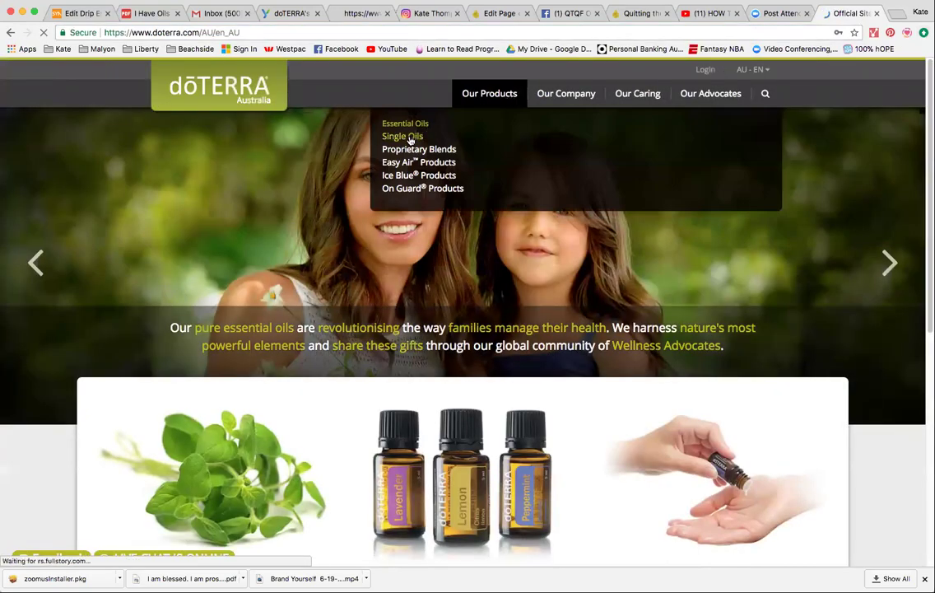
Open Single Oils > Bergamot on the public site and review its price, description and cautions
click(410, 139)
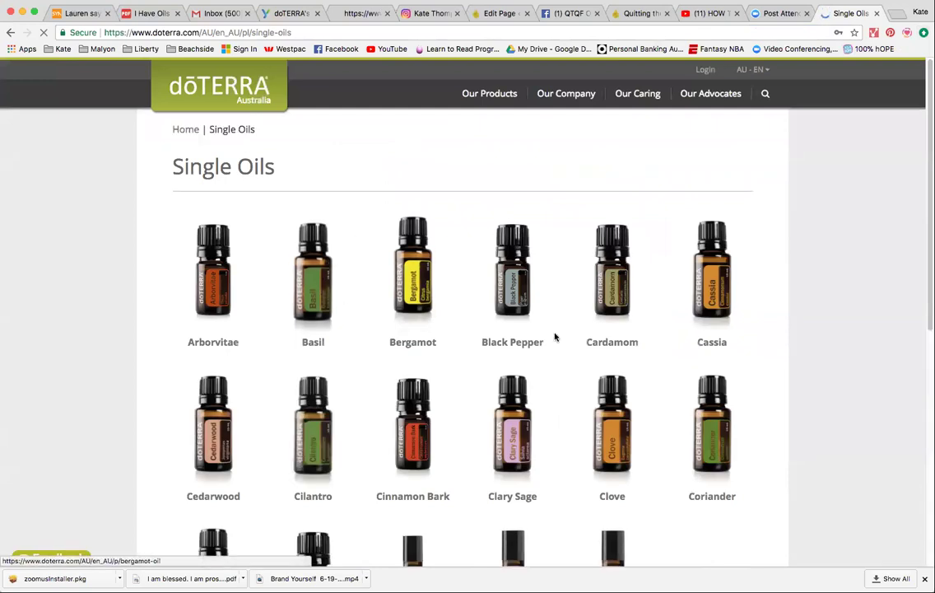
scroll(462, 354, down, 3)
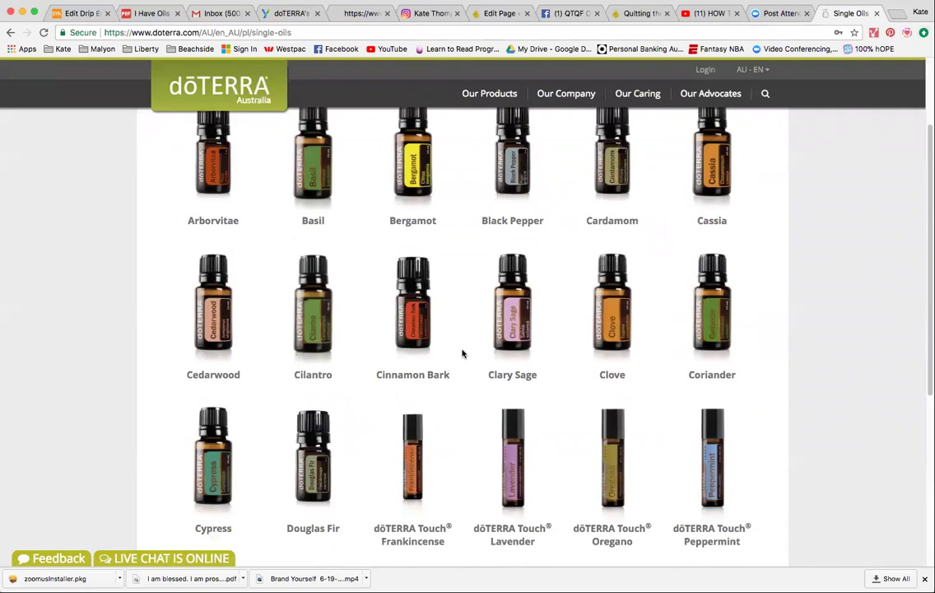
click(418, 179)
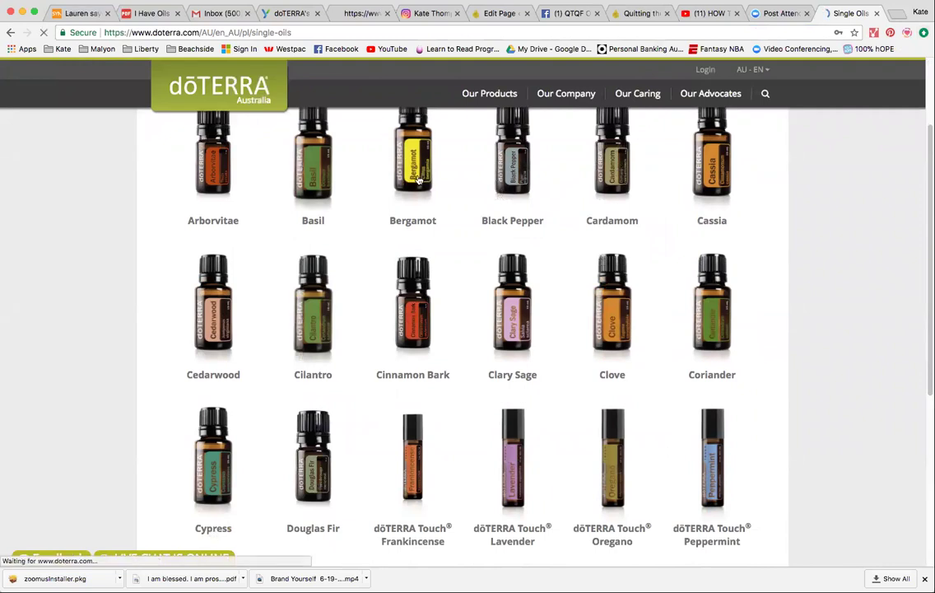
scroll(648, 229, down, 2)
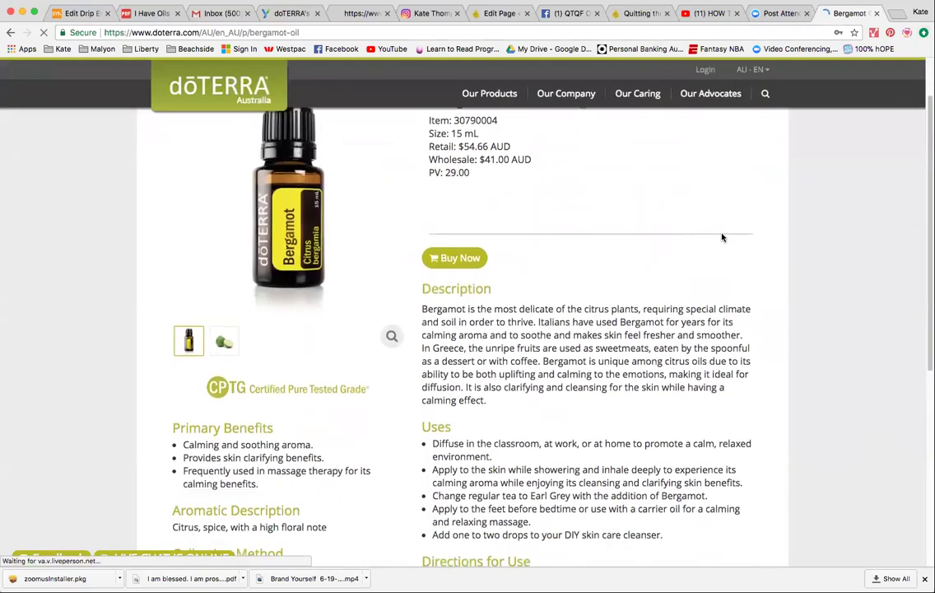
scroll(724, 237, down, 2)
scroll(423, 406, down, 3)
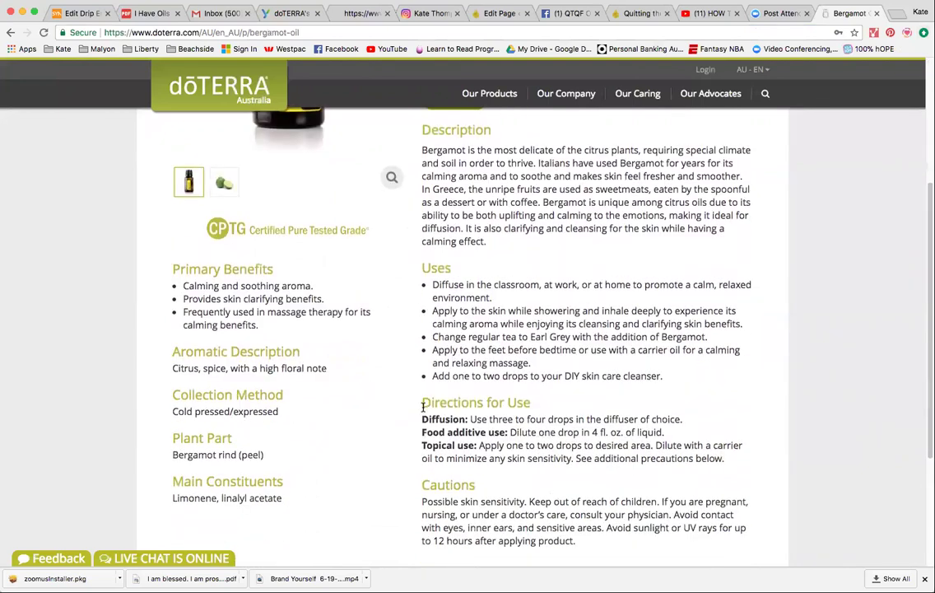
scroll(395, 408, down, 5)
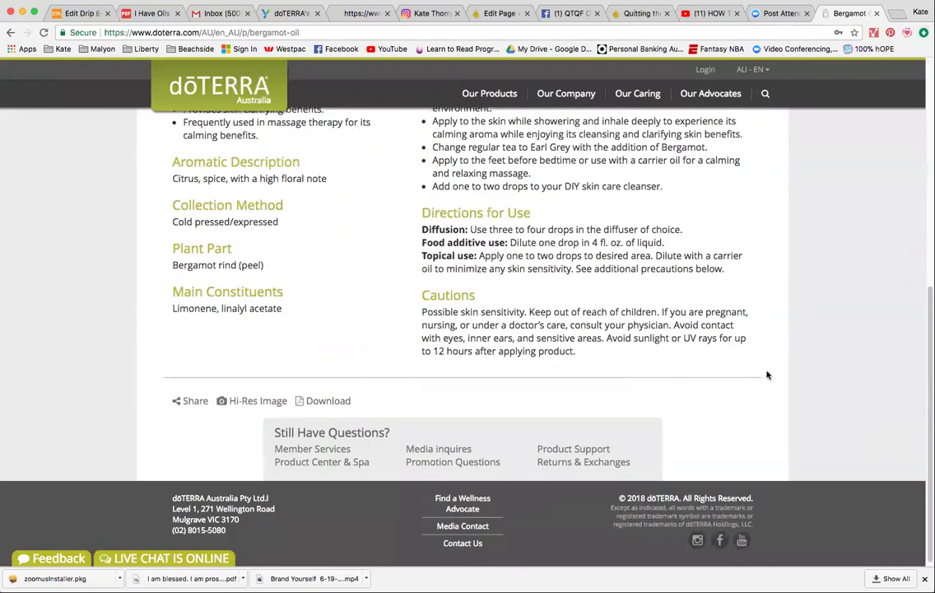
scroll(768, 376, up, 4)
scroll(768, 375, up, 3)
scroll(768, 375, up, 5)
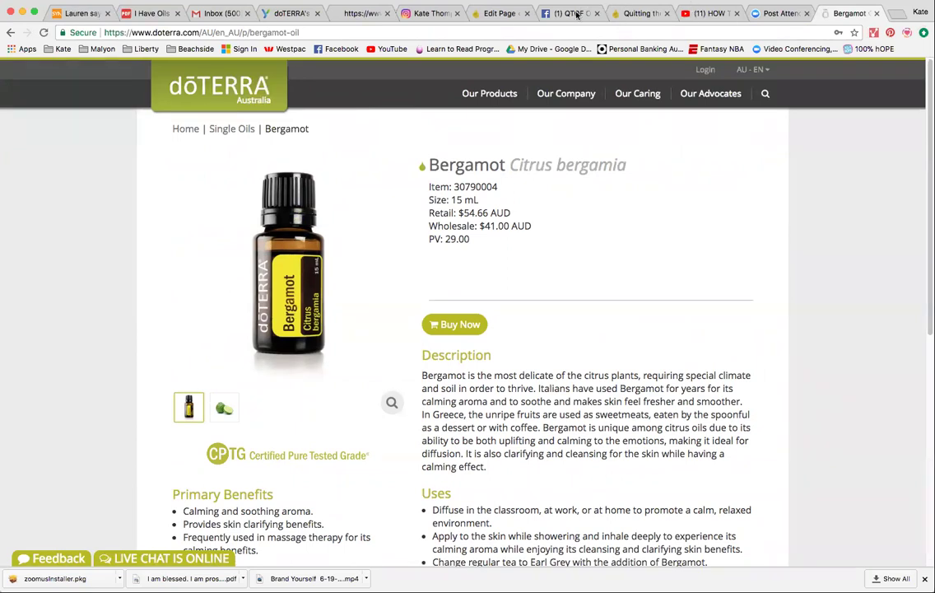
Switch back to the mydoterra.com tab showing Bergamot's member price, retail price and PV
click(368, 15)
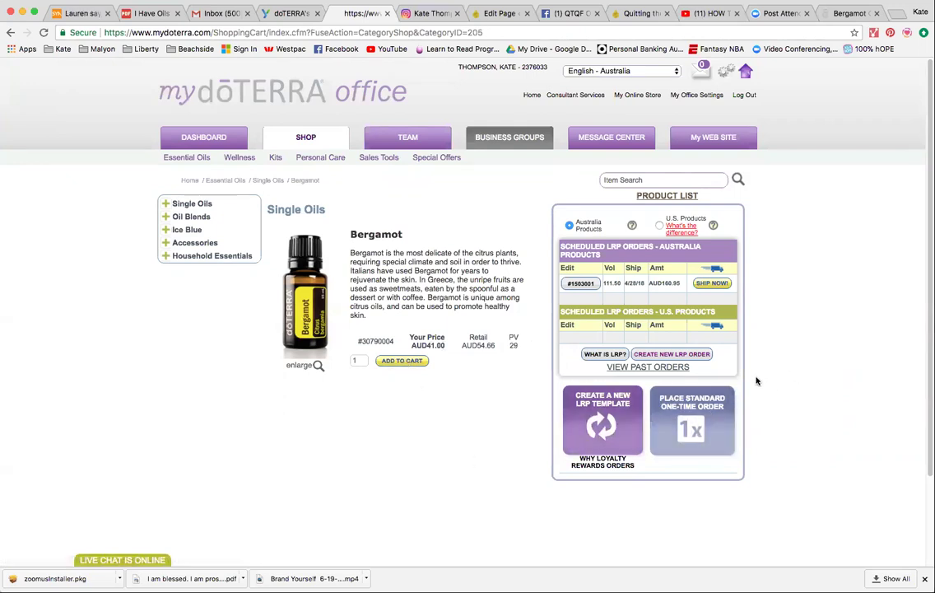
scroll(749, 372, down, 1)
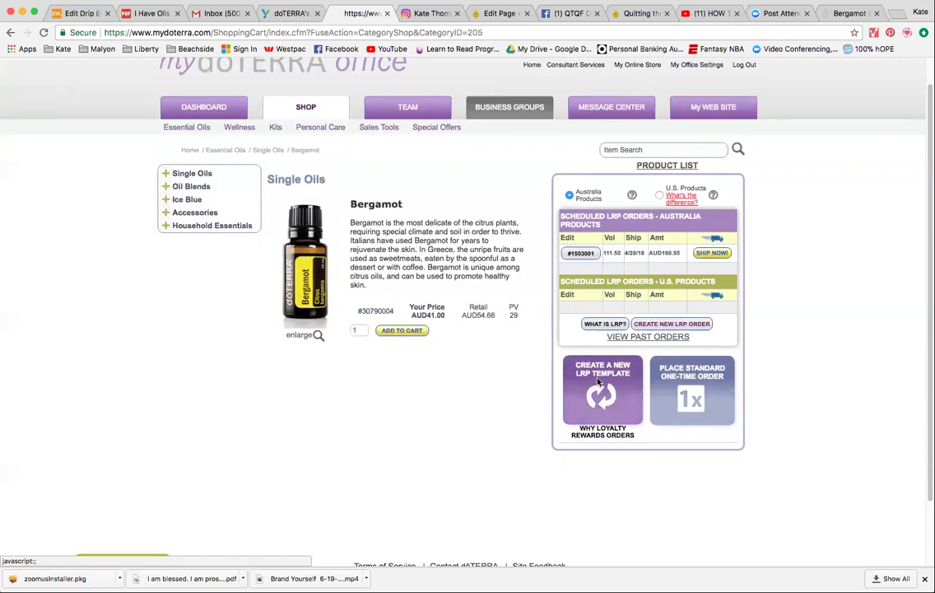
Create a new LRP template dated 14 April and continue to adding products
click(599, 381)
scroll(793, 331, down, 2)
scroll(793, 330, down, 3)
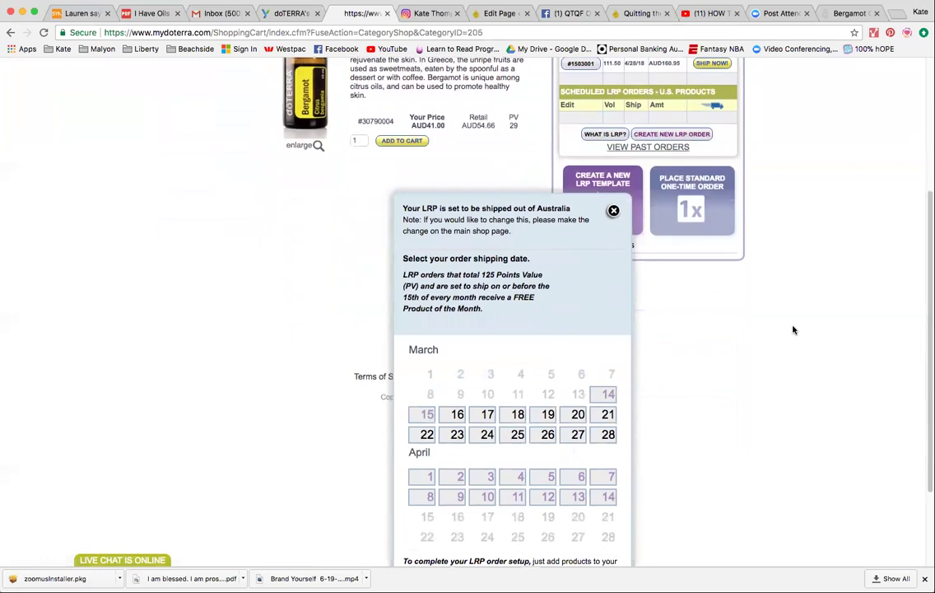
scroll(793, 330, down, 1)
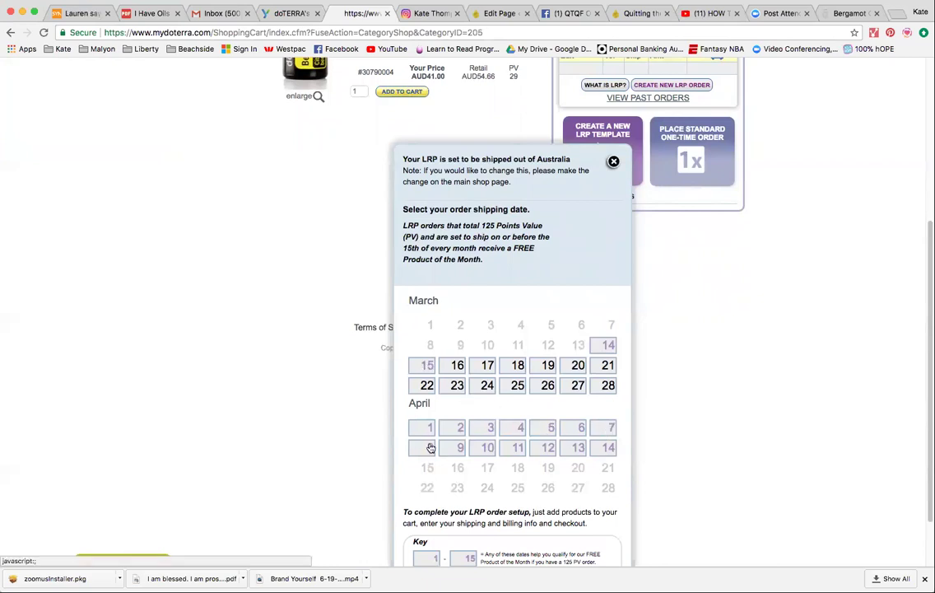
click(606, 448)
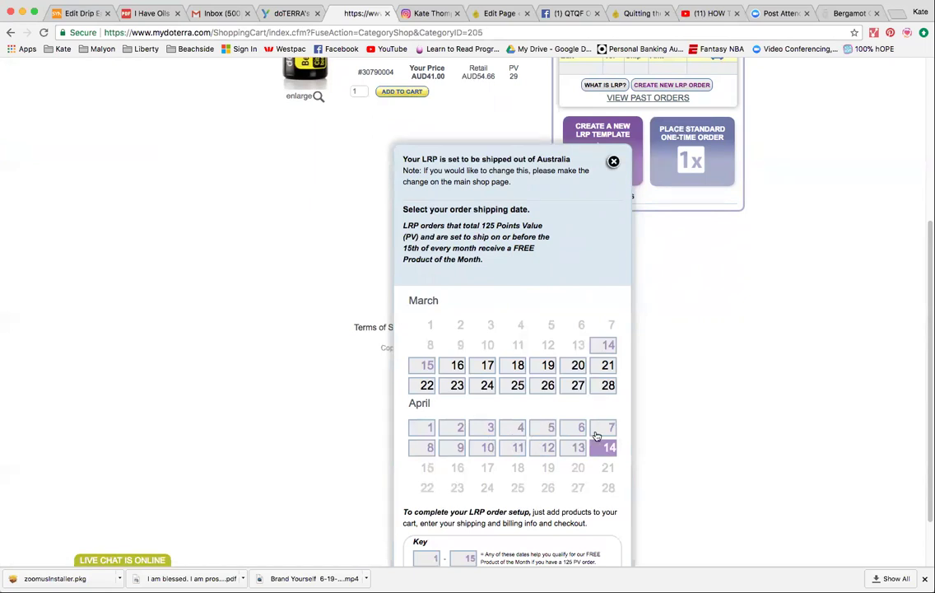
scroll(613, 436, down, 2)
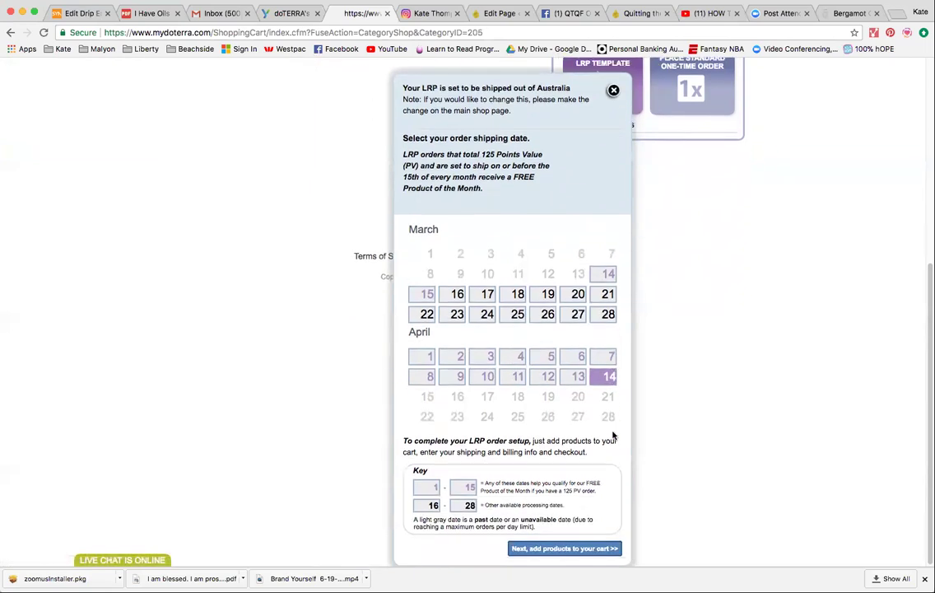
click(552, 547)
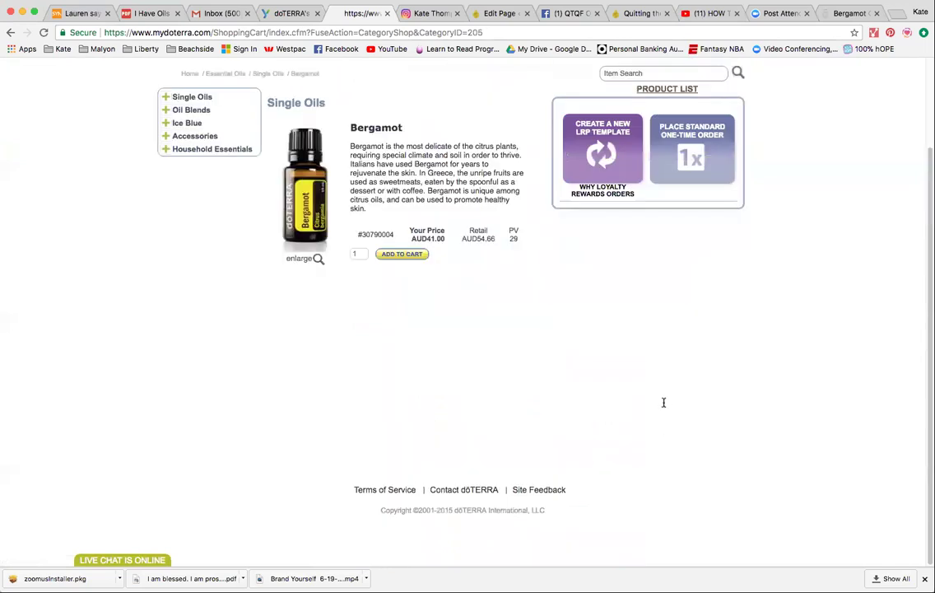
Add Bergamot to the LRP cart and open the cart review
click(413, 255)
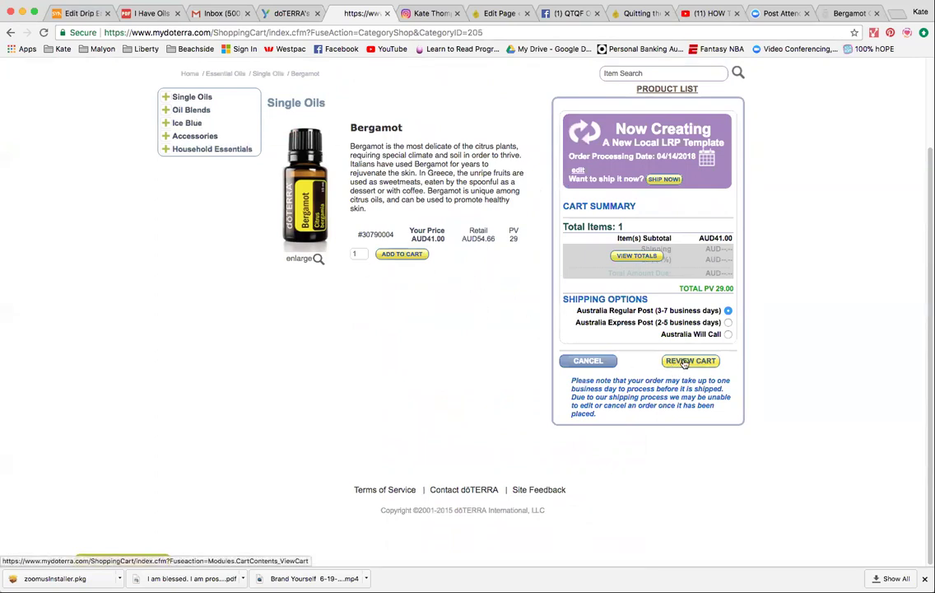
click(693, 362)
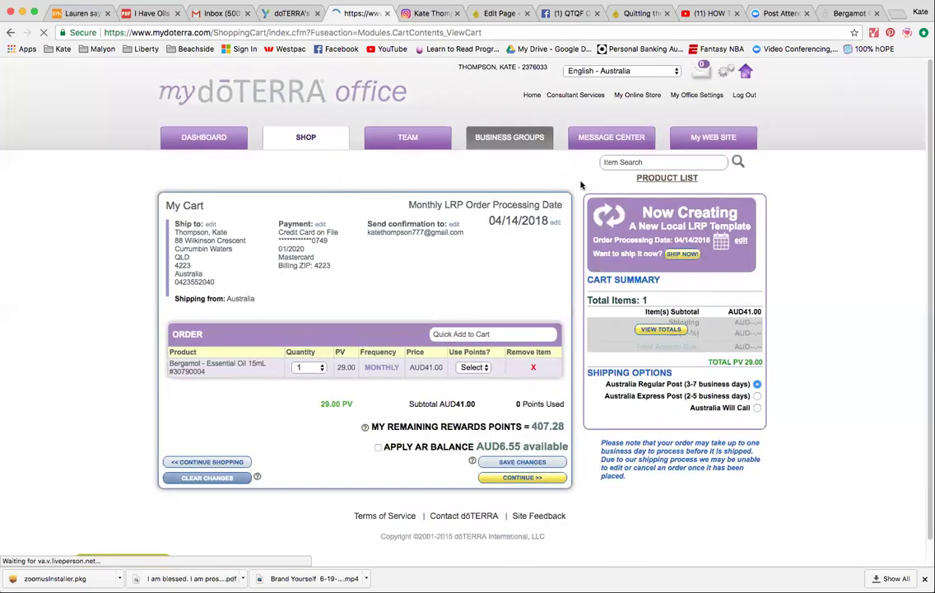
scroll(578, 185, down, 1)
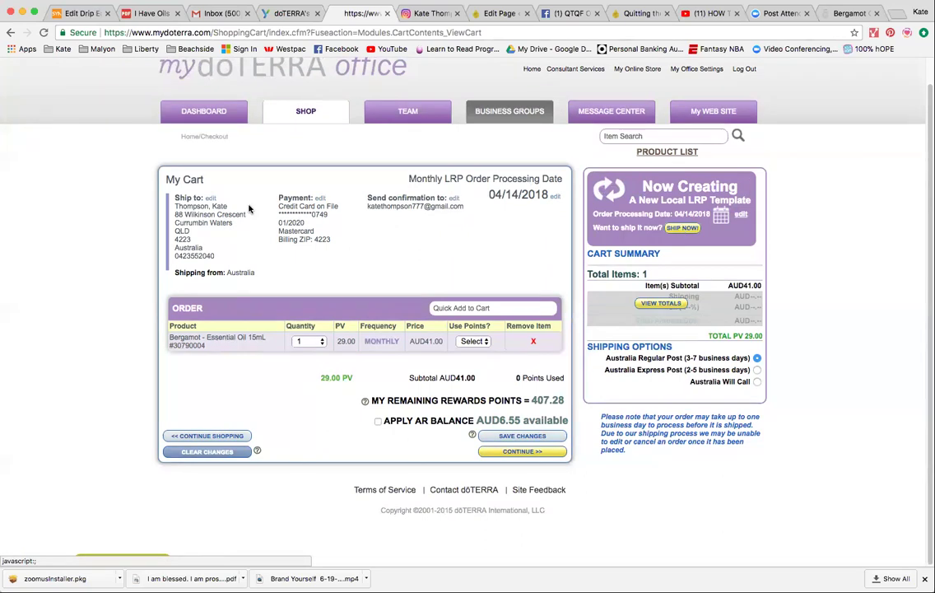
click(468, 307)
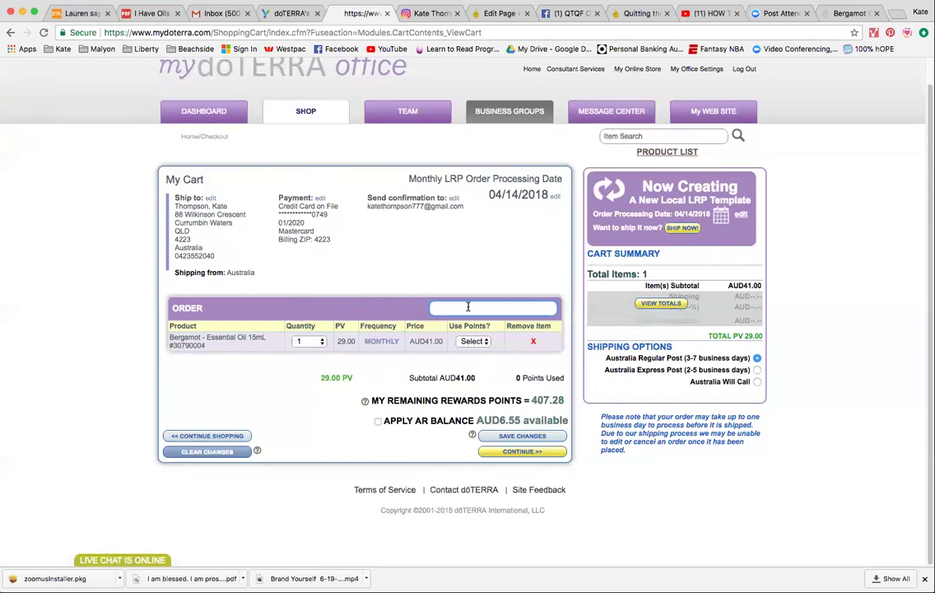
text(balance)
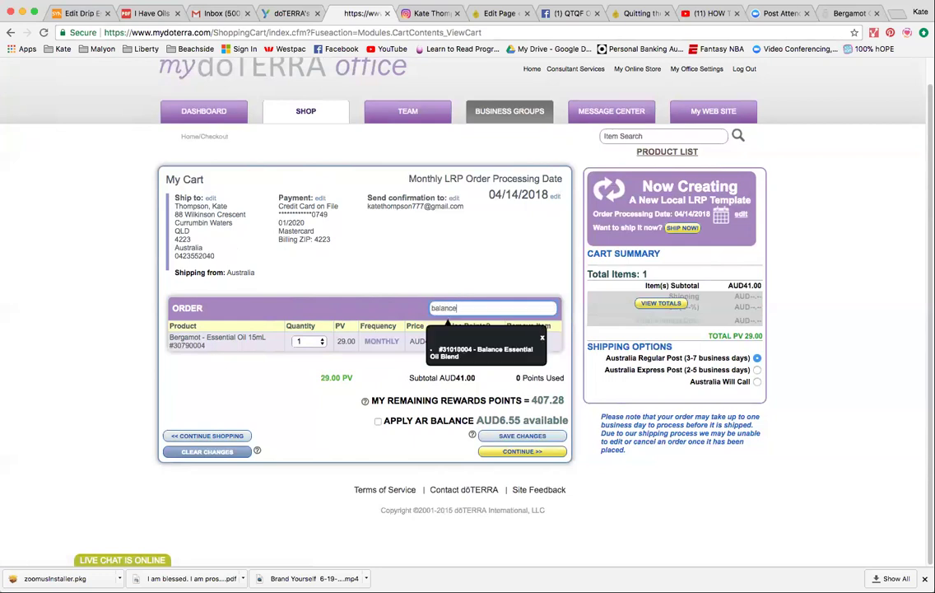
key(BackSpace)
key(BackSpace)
key(BackSpace)
key(BackSpace)
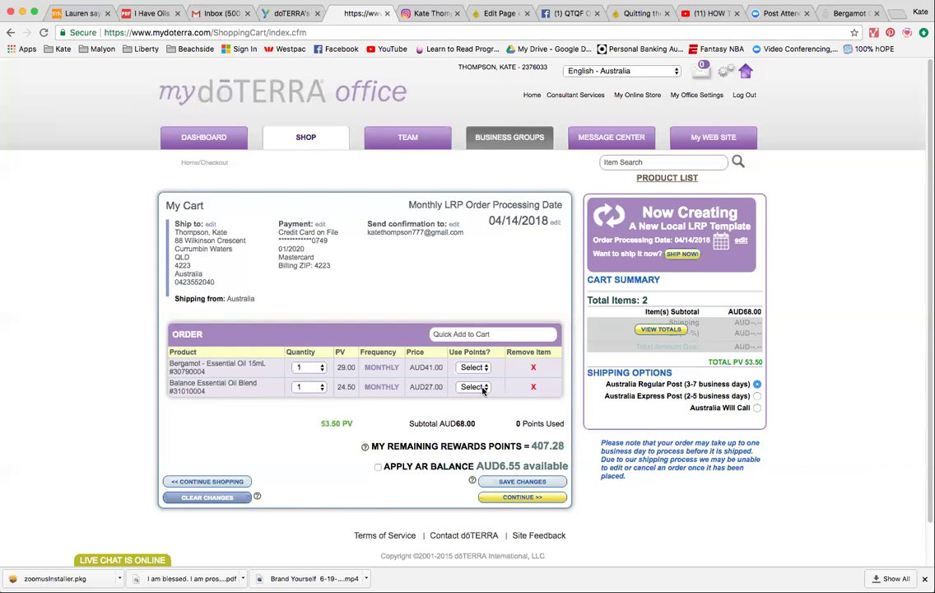
Set Bergamot's Use Points to 1 and accept the Heads Up warning, redeeming 29 points
click(481, 369)
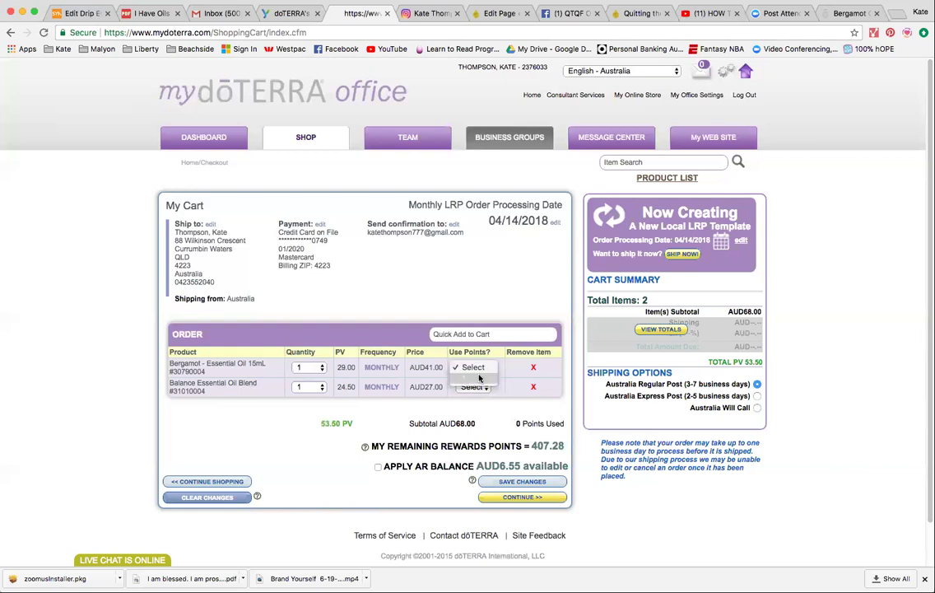
click(480, 378)
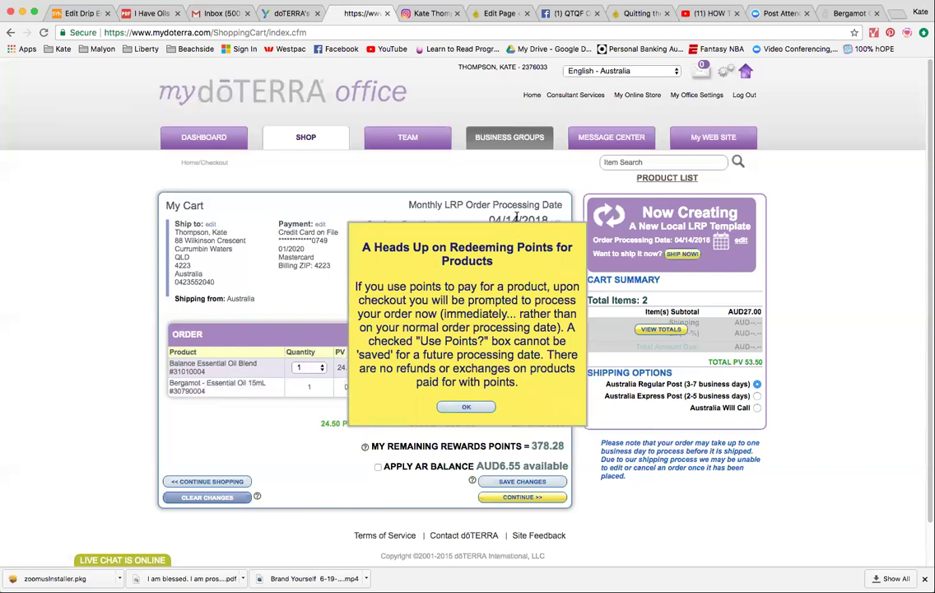
click(466, 407)
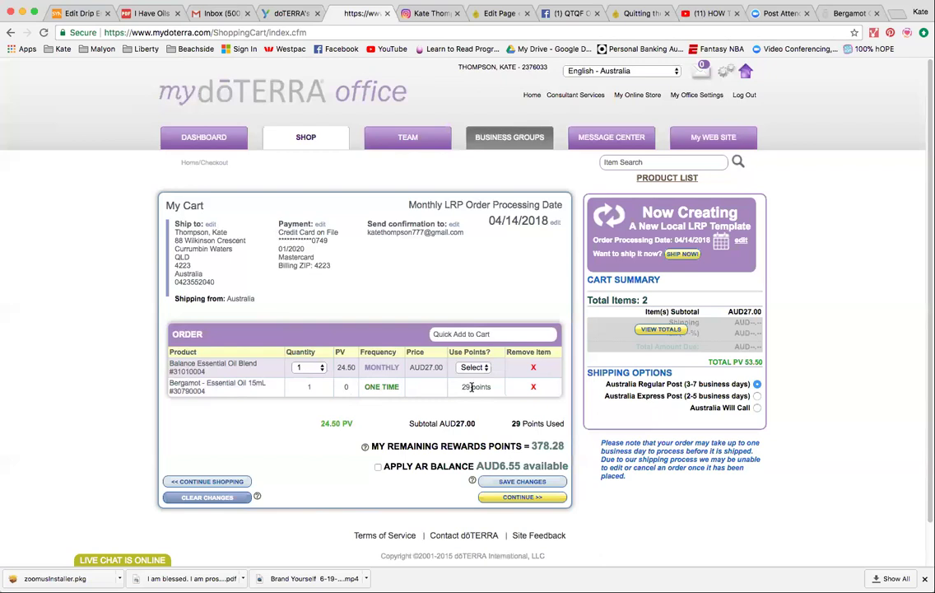
Remove the points-paid Bergamot from the cart and search Quick Add for 'berga' to re-add it
click(535, 388)
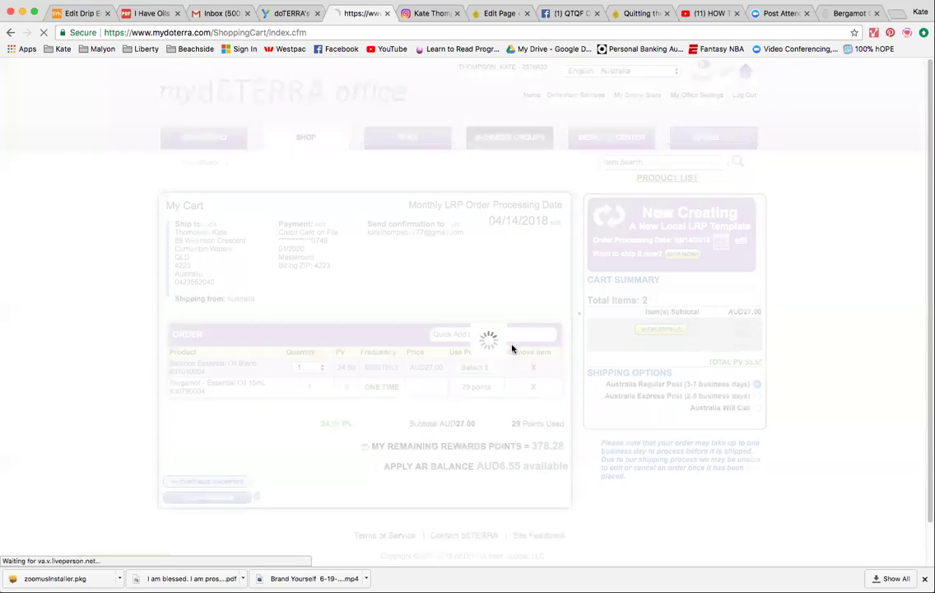
click(466, 335)
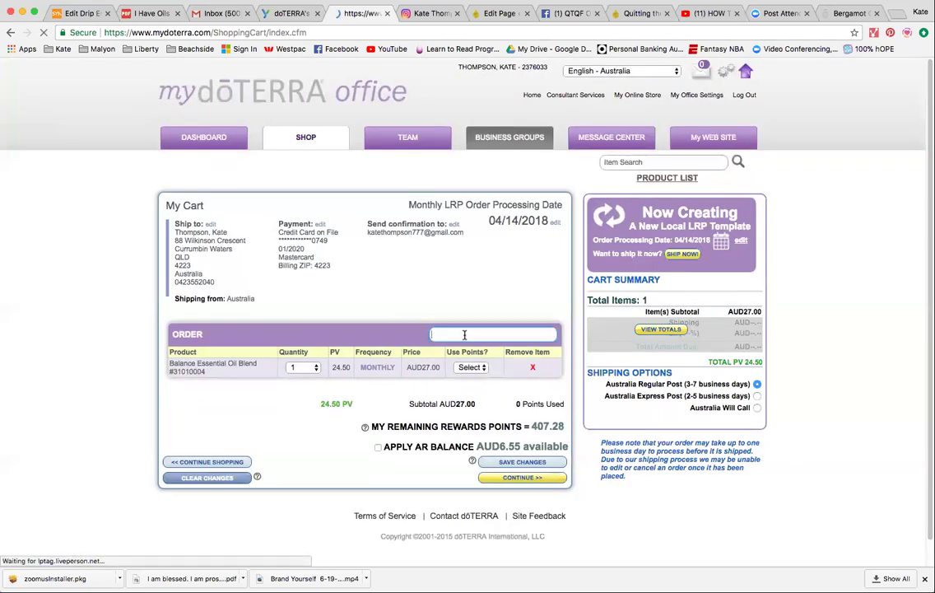
text(berga)
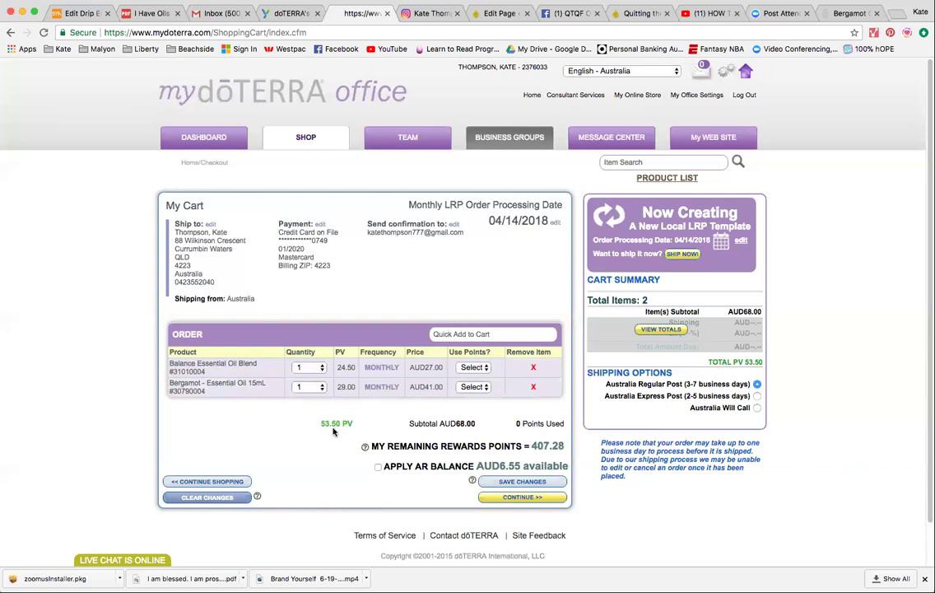
Leave the two-item AUD68 cart and return to the shop's product categories
click(218, 481)
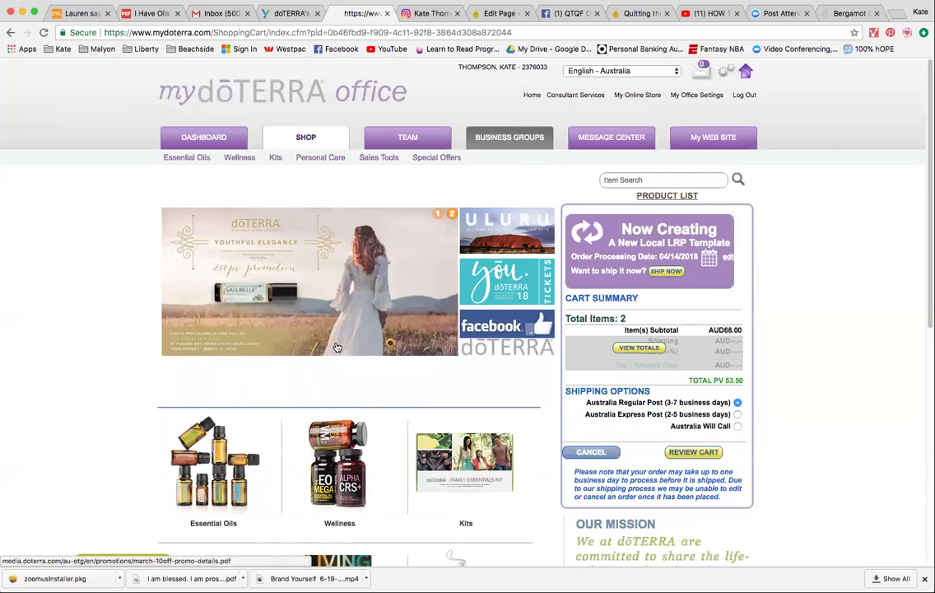
Check out and review the Balance and Bergamot order: AUD75.95 total, 53.50 PV, processing 04/14/2018
click(684, 452)
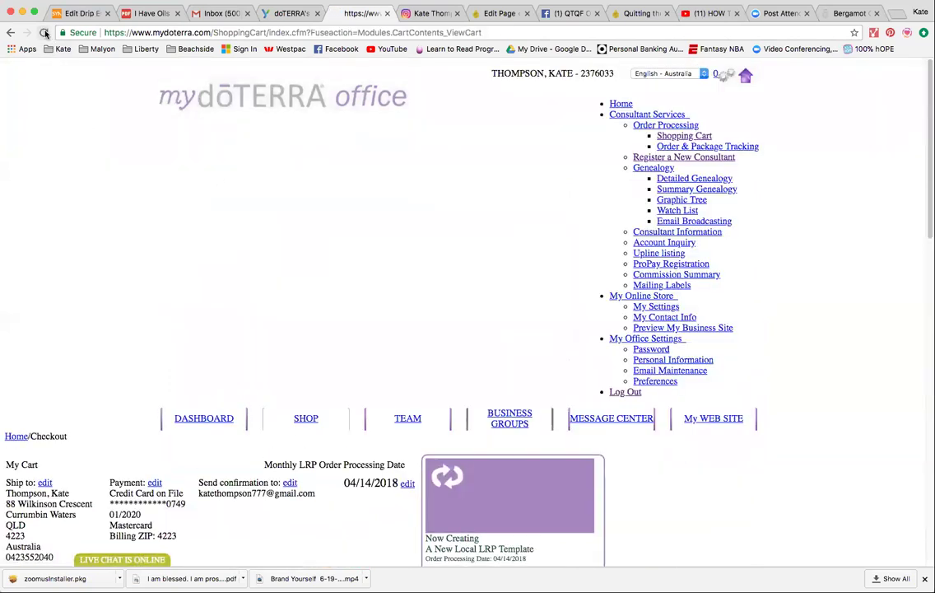
click(45, 33)
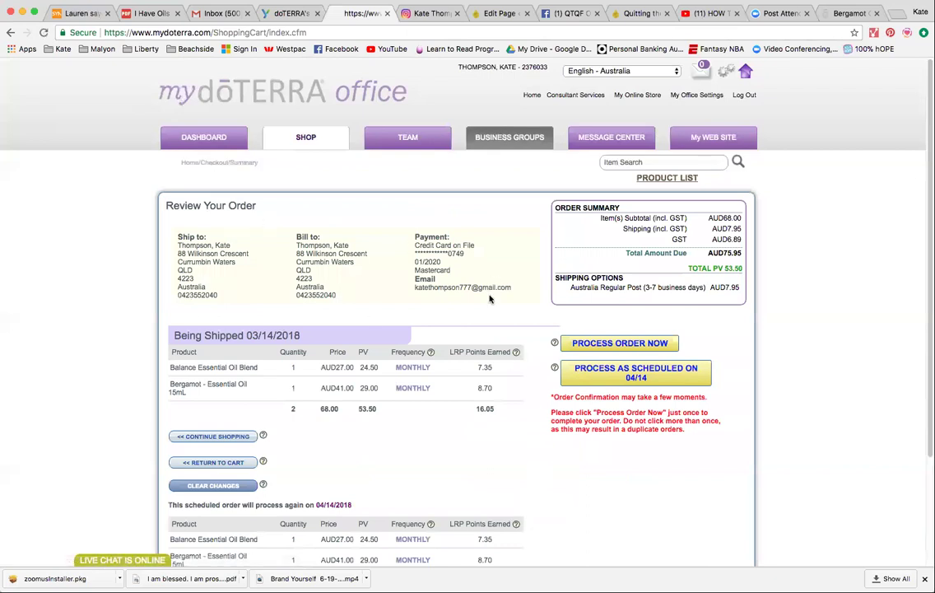
scroll(531, 308, down, 1)
scroll(530, 307, down, 2)
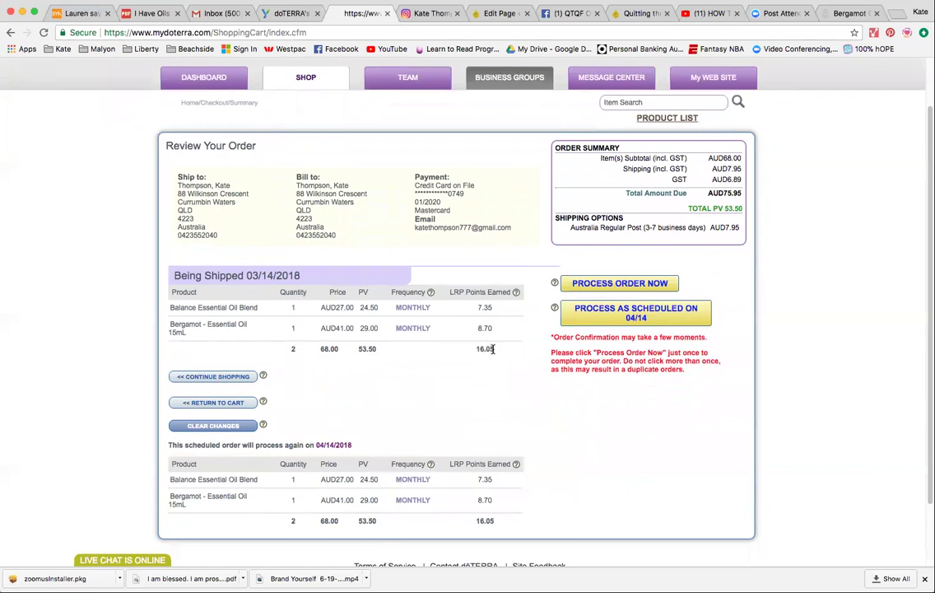
scroll(493, 350, down, 1)
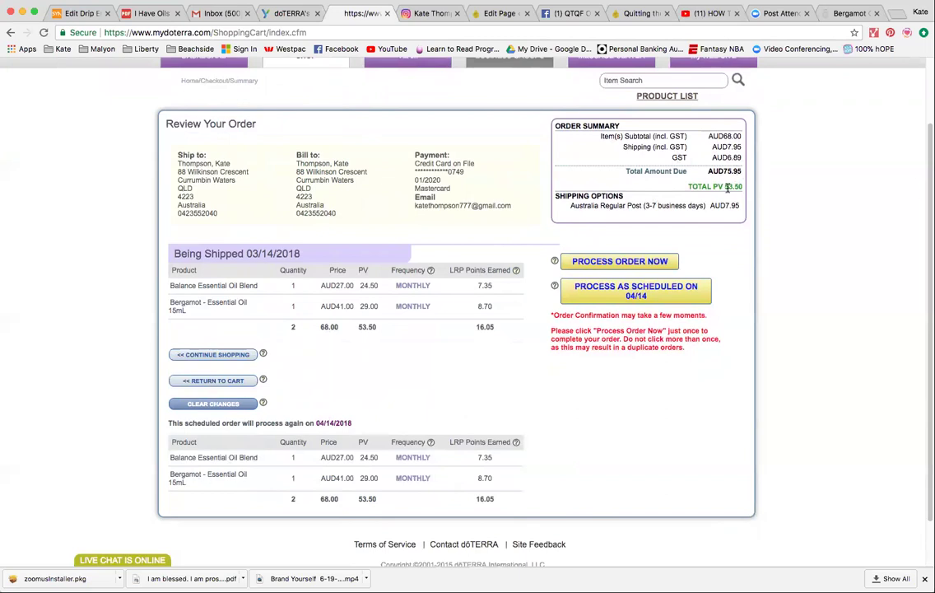
click(638, 294)
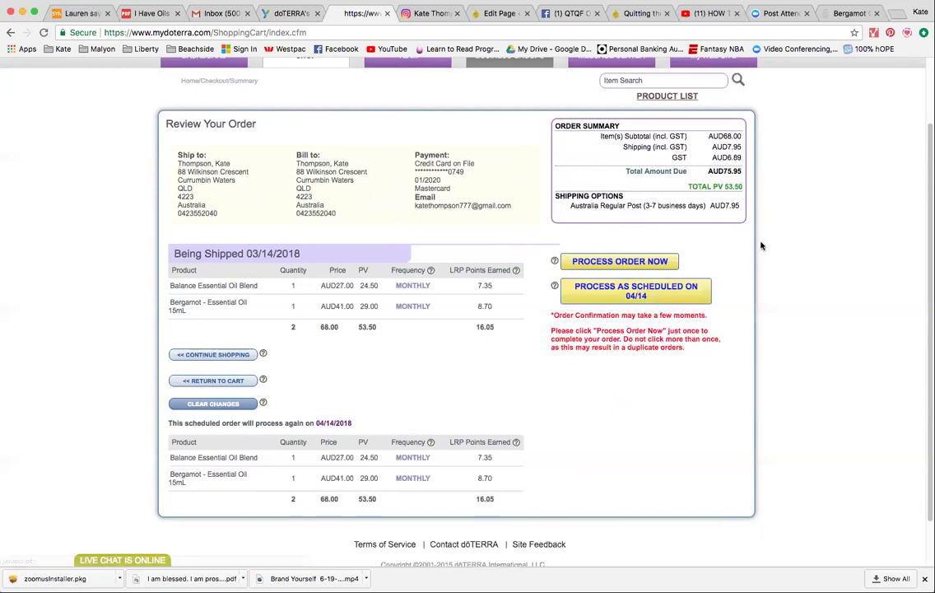
scroll(762, 244, down, 1)
scroll(762, 244, up, 3)
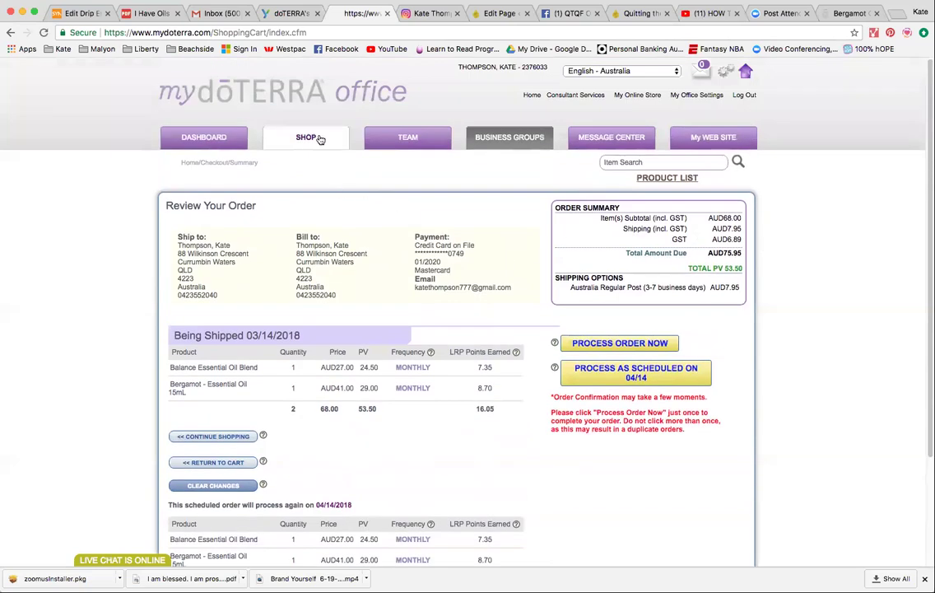
Return to the SHOP page from the order review and scroll to the footer links
click(178, 386)
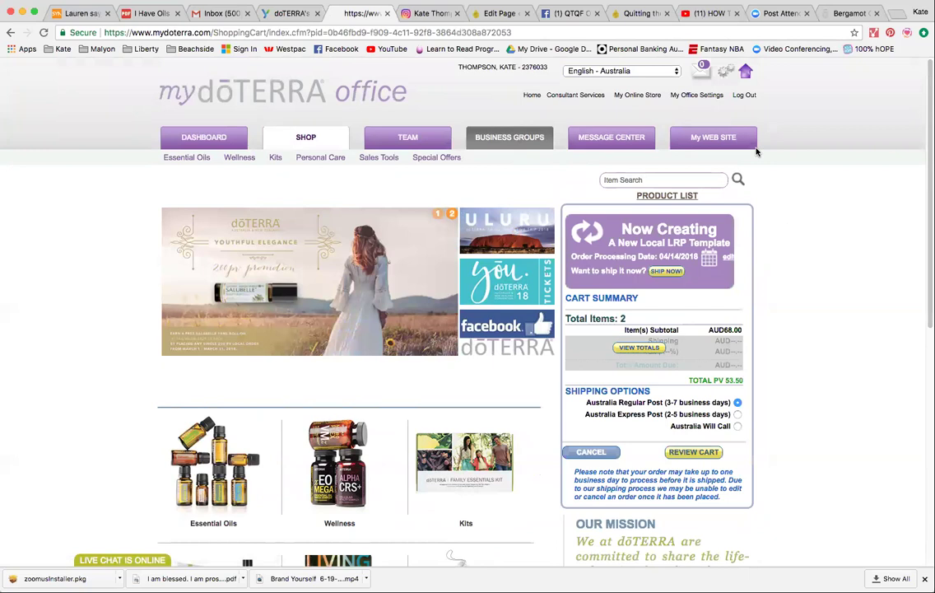
scroll(793, 178, down, 5)
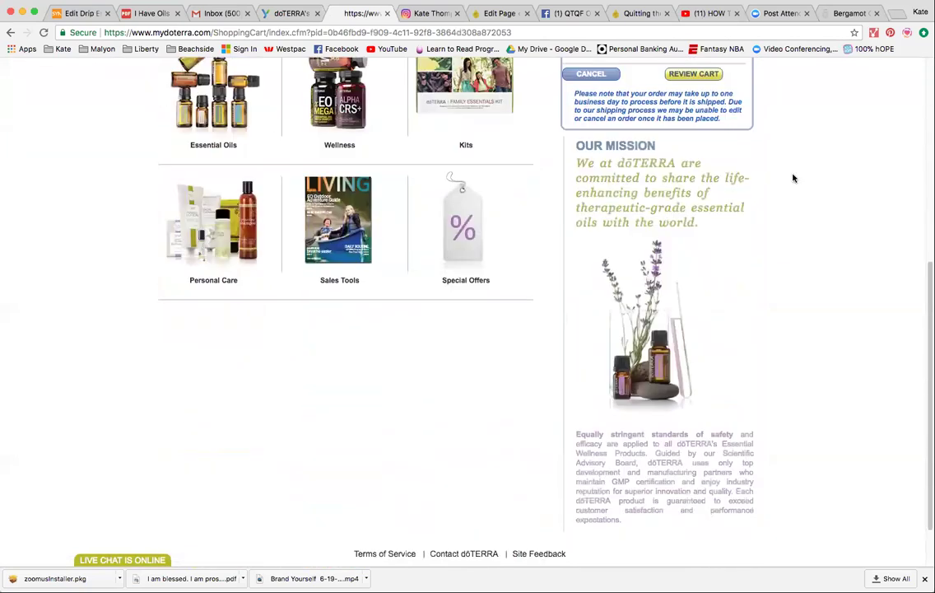
scroll(792, 178, down, 1)
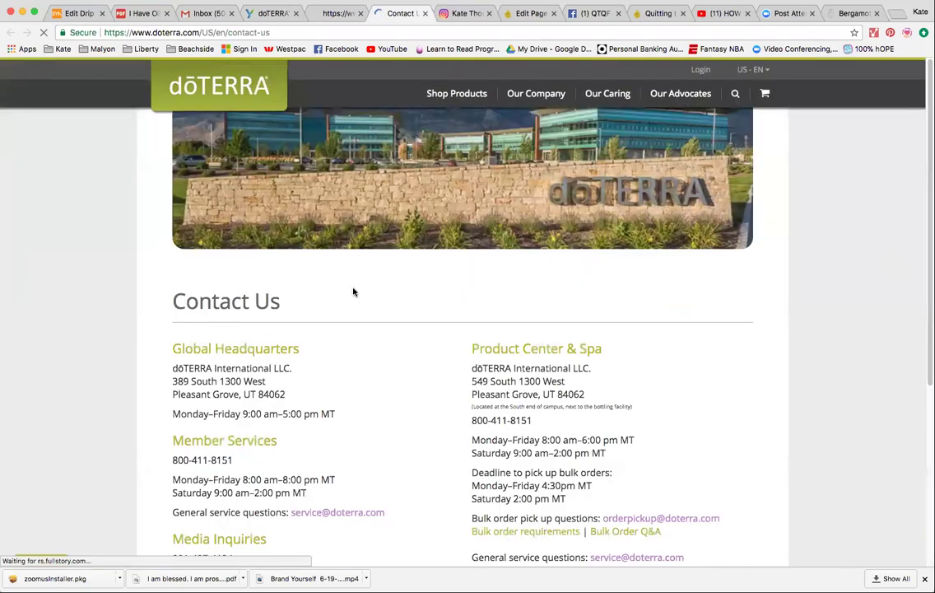
Read doTERRA's Contact Us details, then go back to the mydoTERRA shop tab
scroll(355, 294, down, 2)
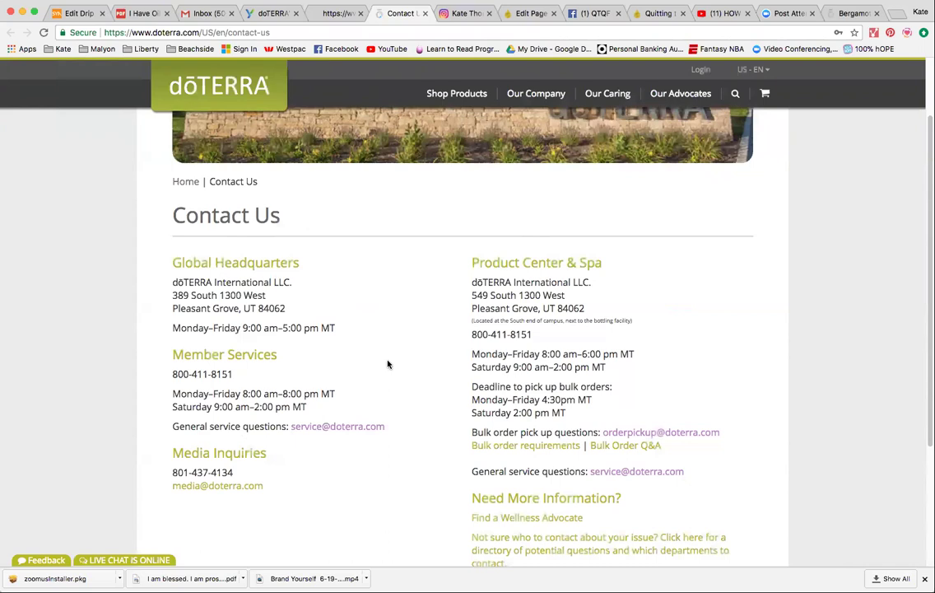
scroll(388, 364, down, 2)
scroll(387, 364, down, 3)
scroll(386, 366, up, 6)
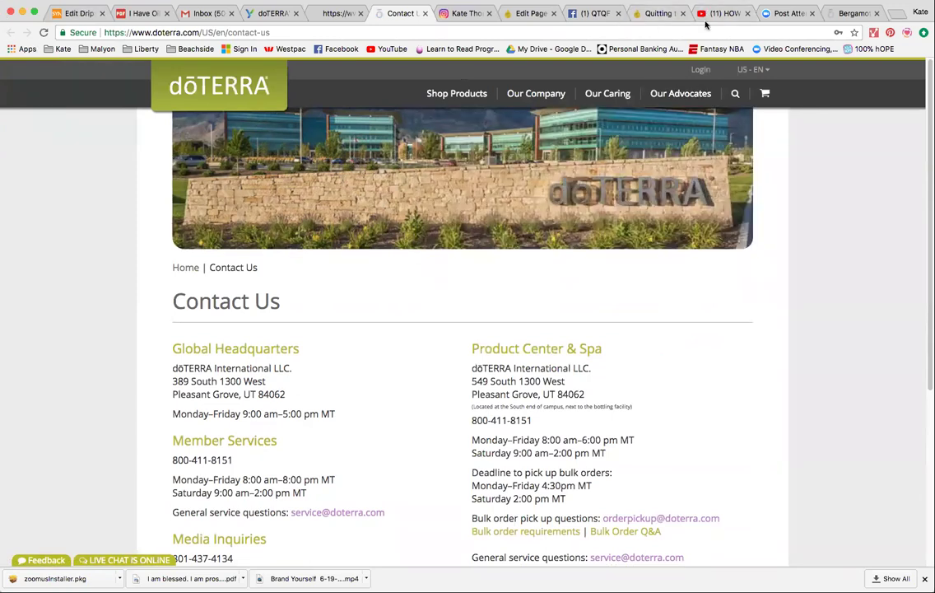
click(335, 15)
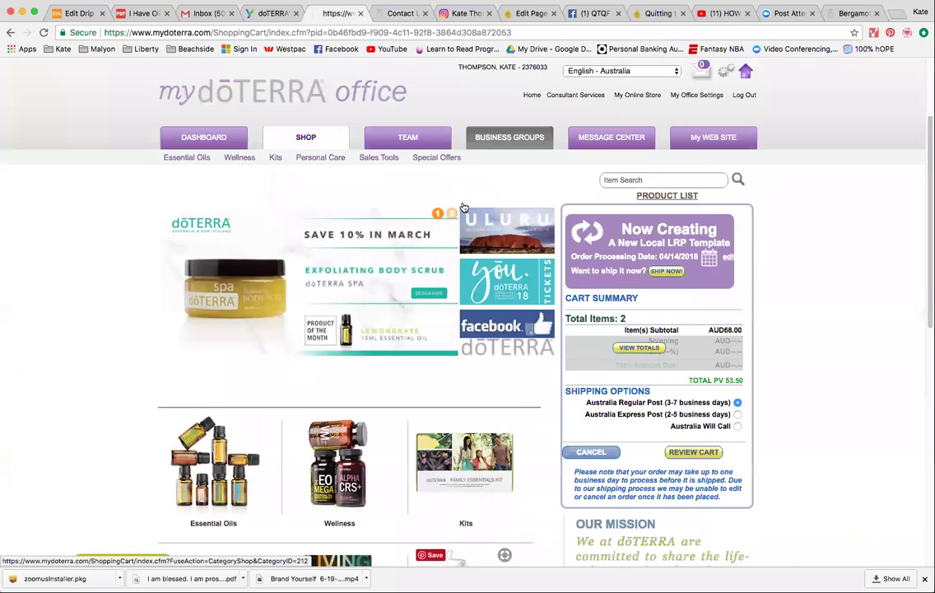